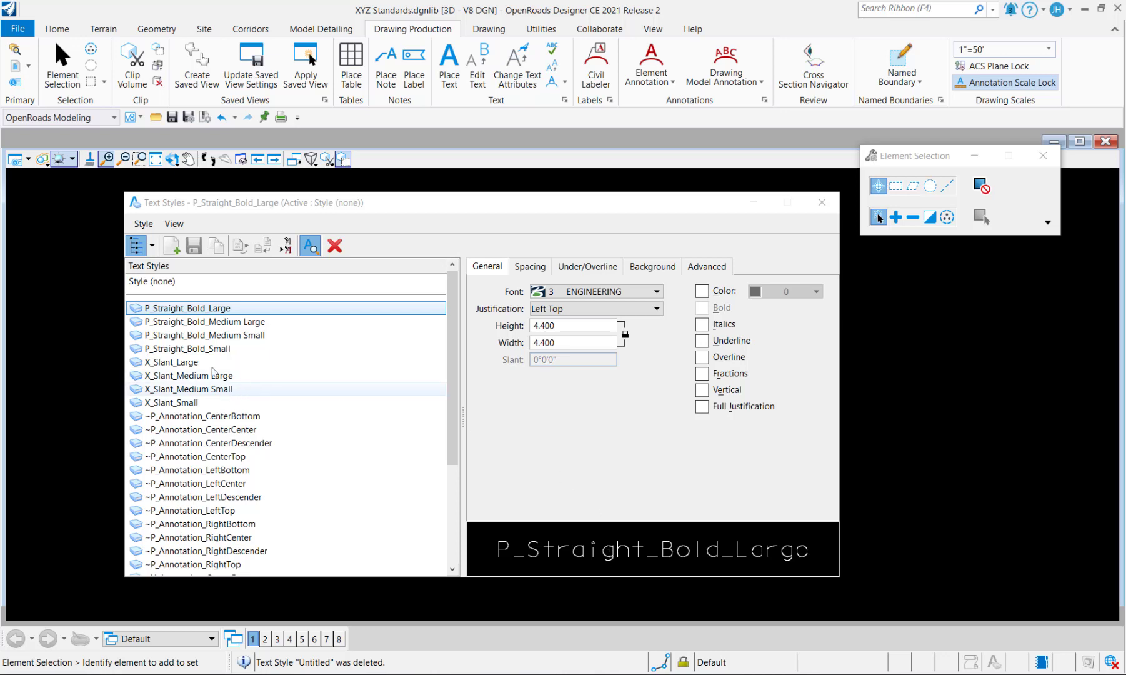
Set the font of the P_Straight_Bold_Large text style to Arial and save the style.
click(633, 292)
click(633, 292)
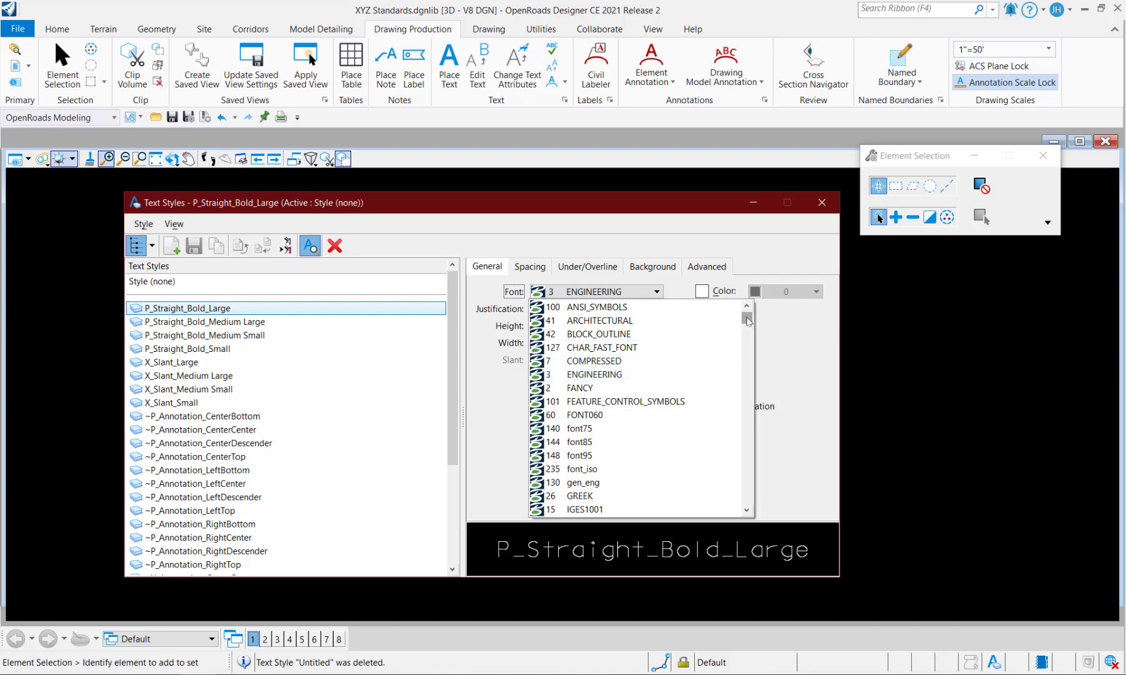
drag(747, 318, 749, 353)
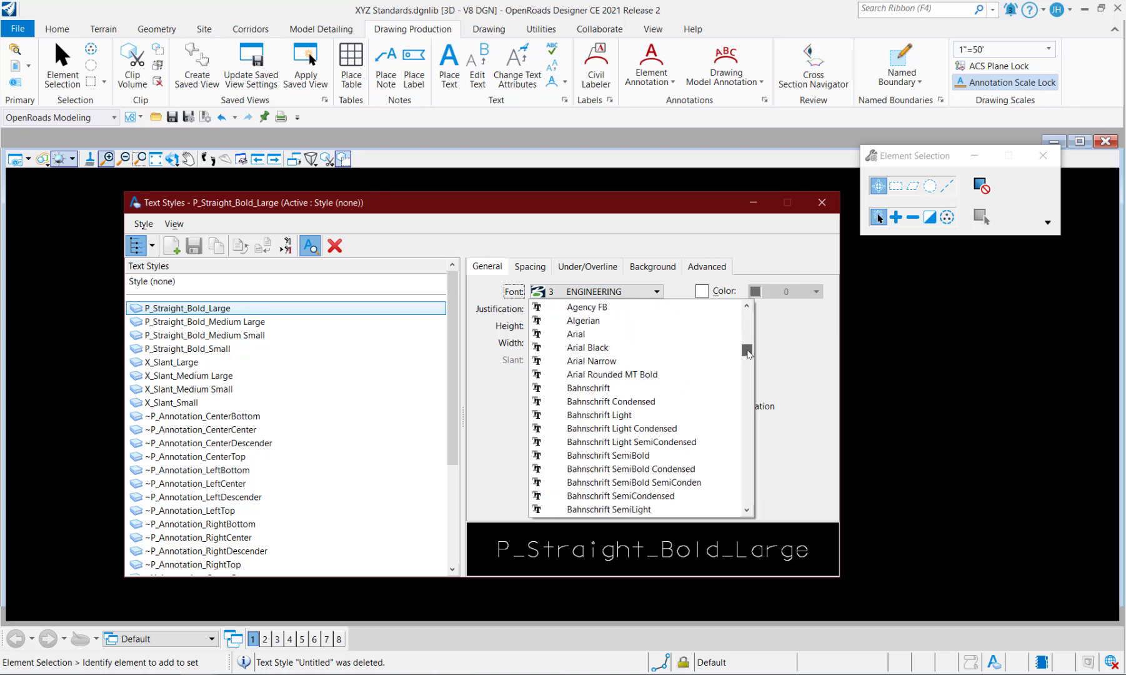
click(571, 336)
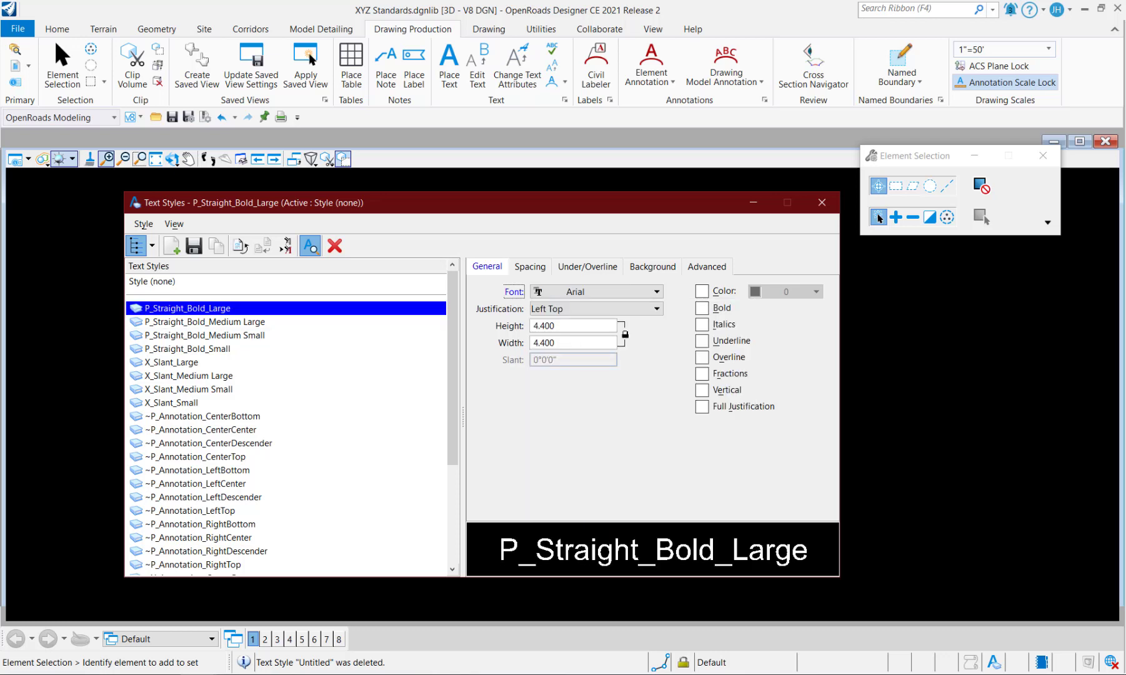
click(194, 246)
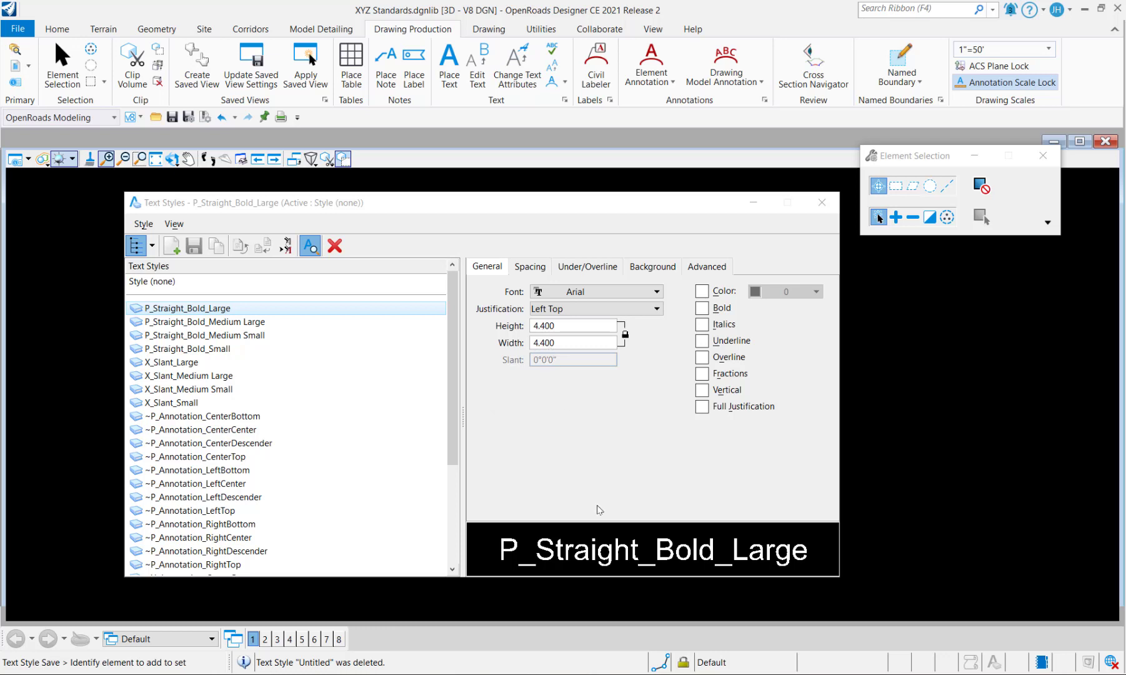
Set the text height and width of P_Straight_Bold_Large to 0.22.
click(520, 326)
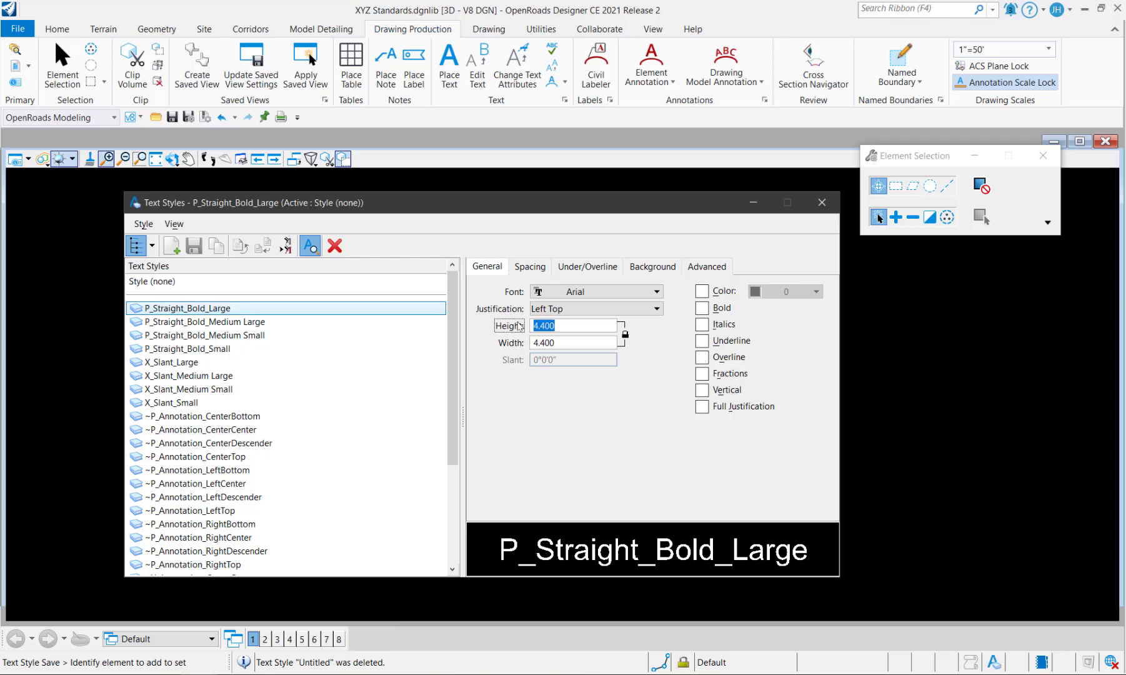
text(0.22)
key(Return)
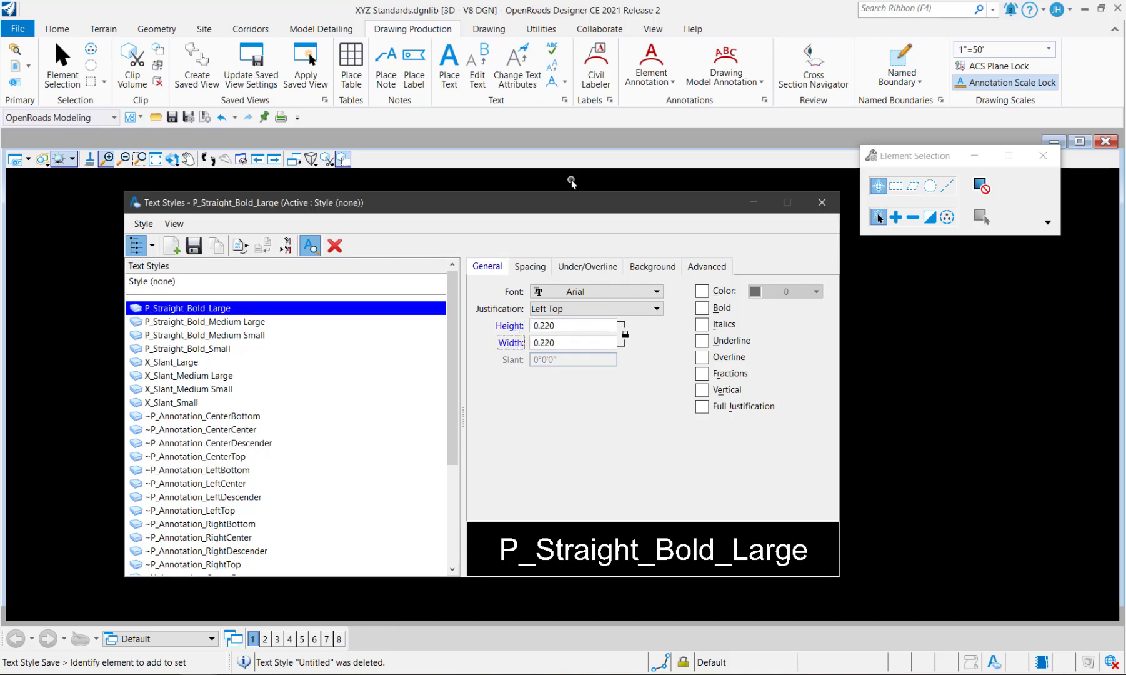
click(227, 323)
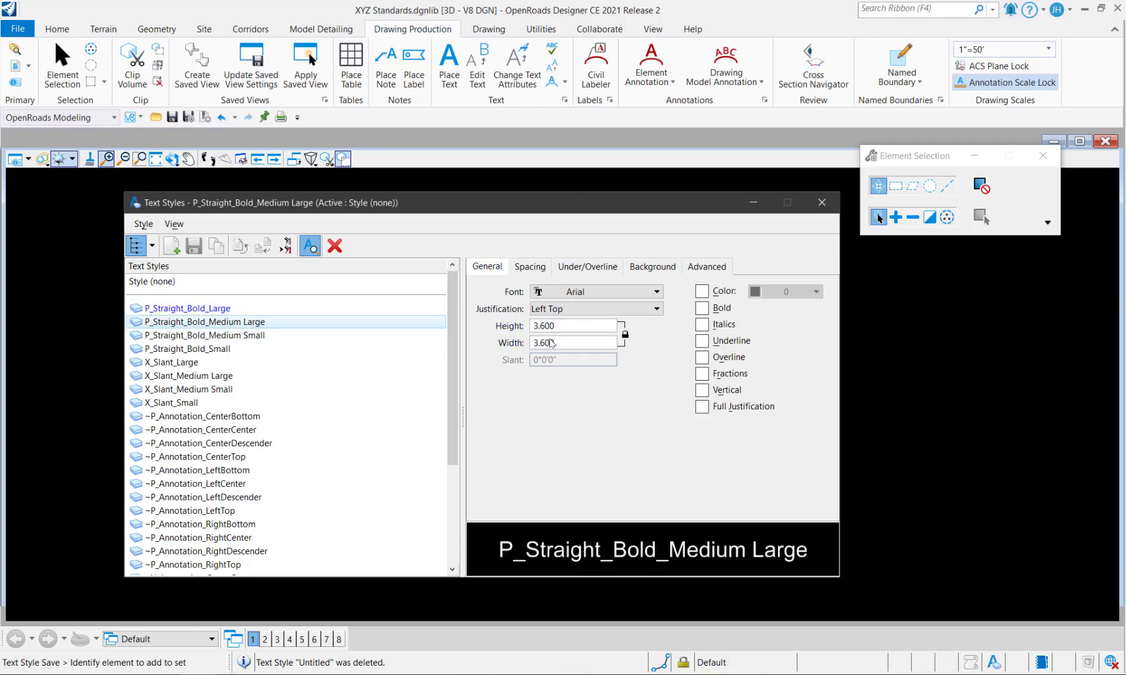
click(249, 309)
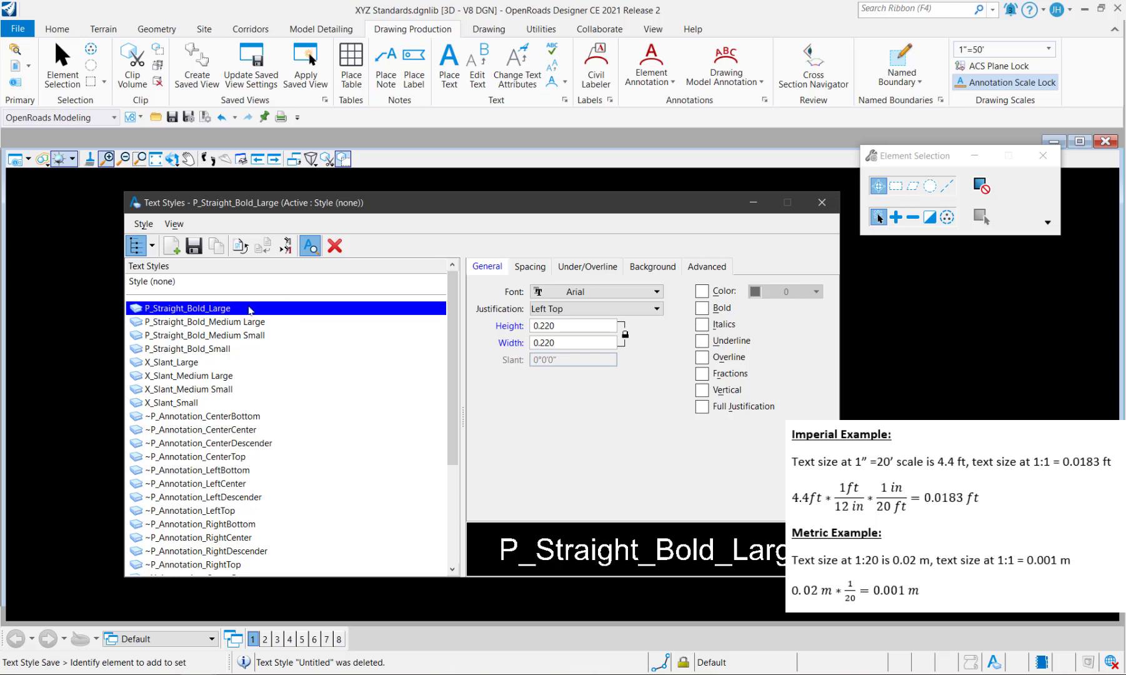
Return the height and width of P_Straight_Bold_Large to 4.4.
click(493, 326)
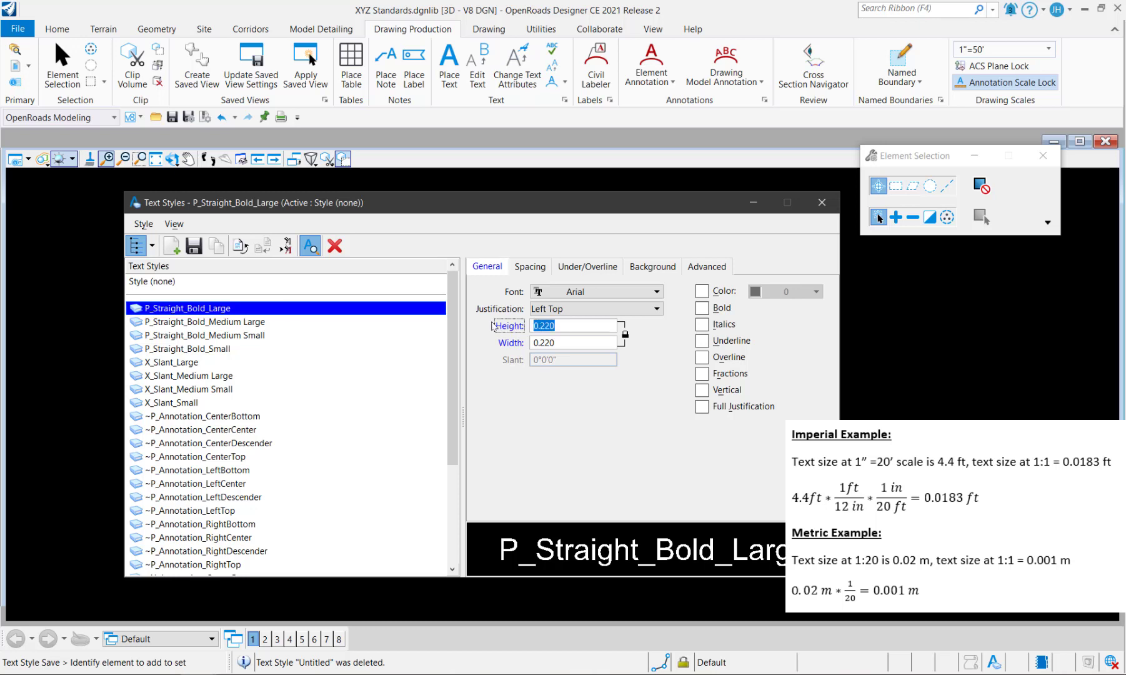
text(4.4)
key(Tab)
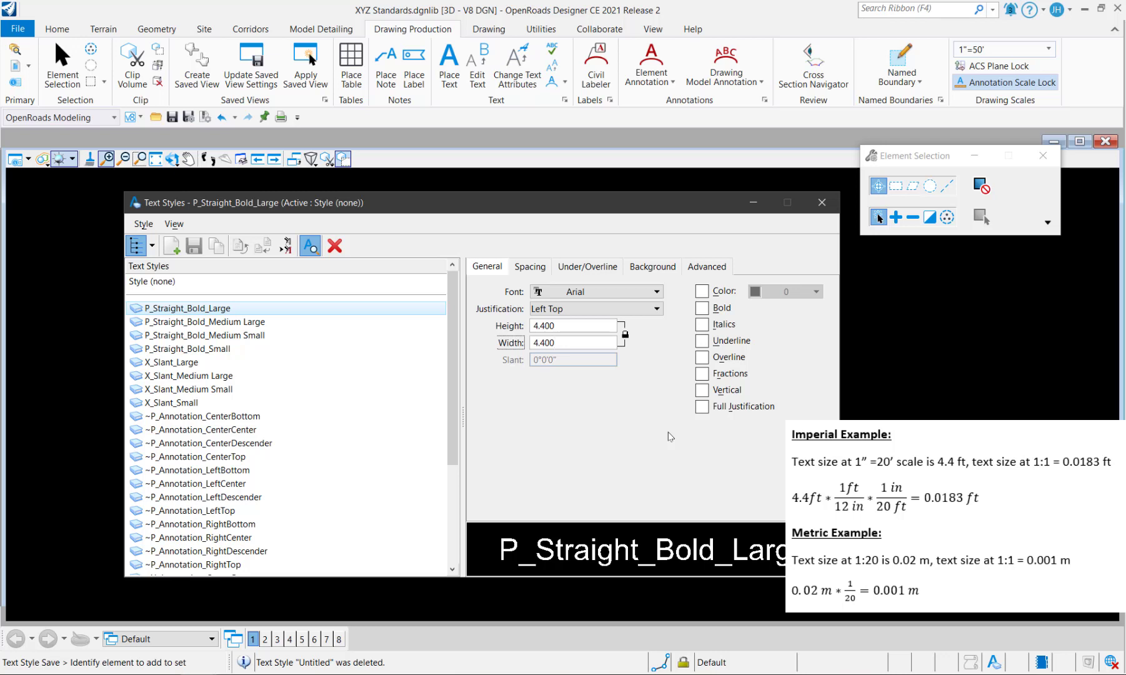
Set the height and width of P_Straight_Bold_Large to 0.018 for 1:1 scale.
key(shift+Tab)
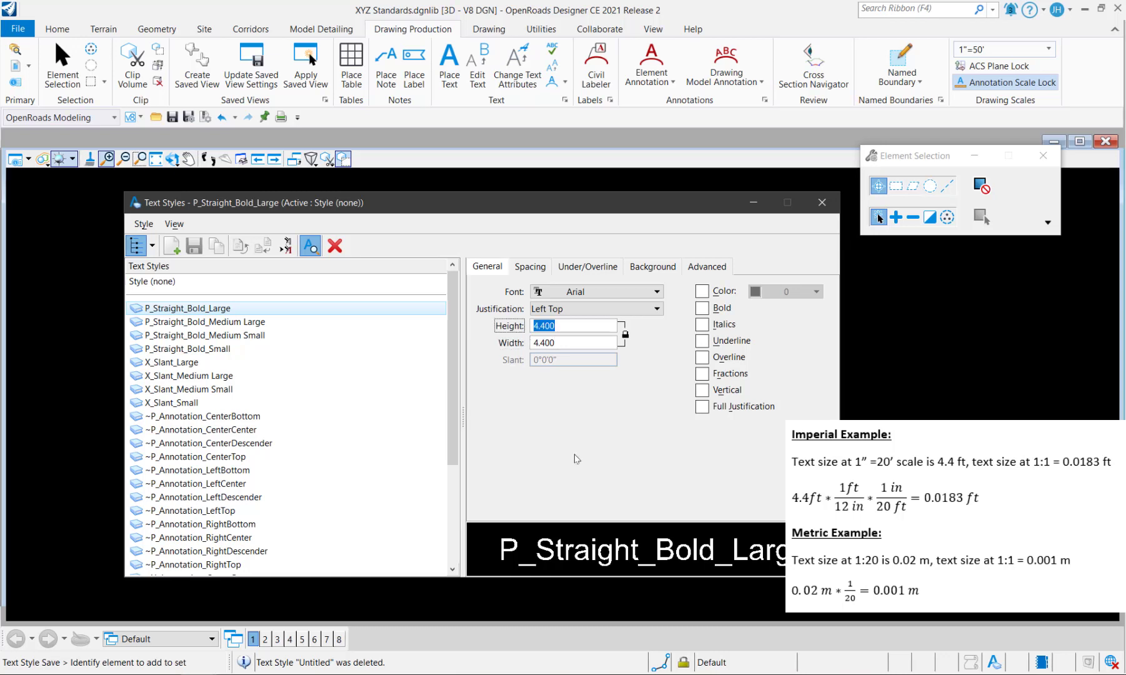
text(0.018)
key(Tab)
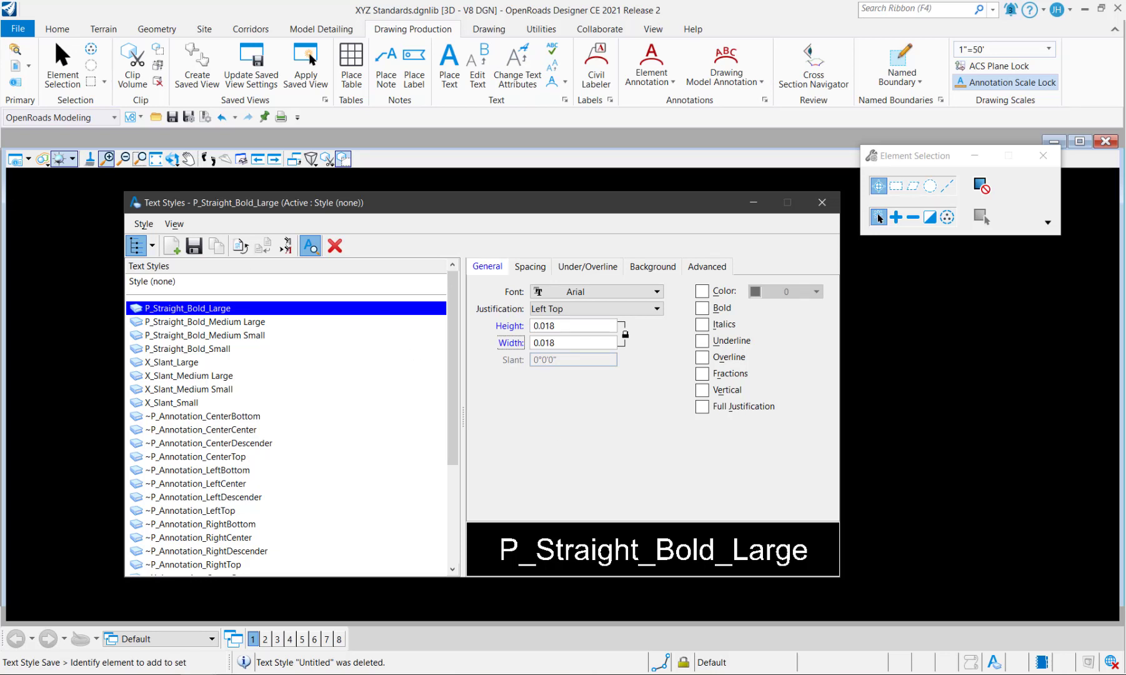
click(180, 323)
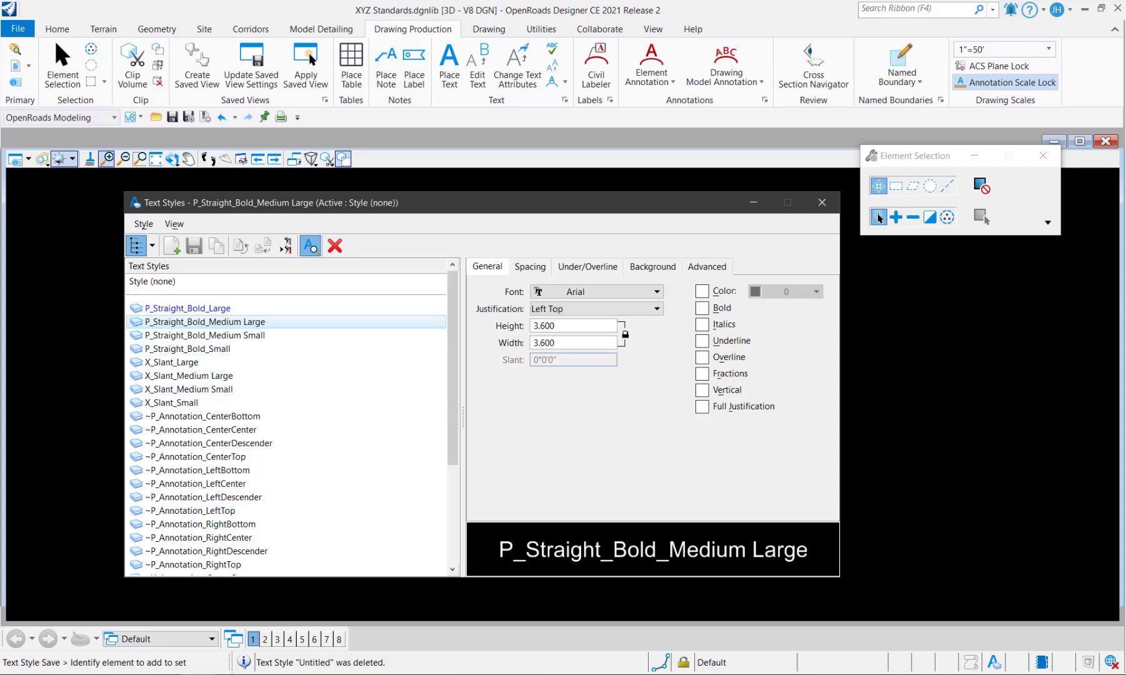
click(188, 308)
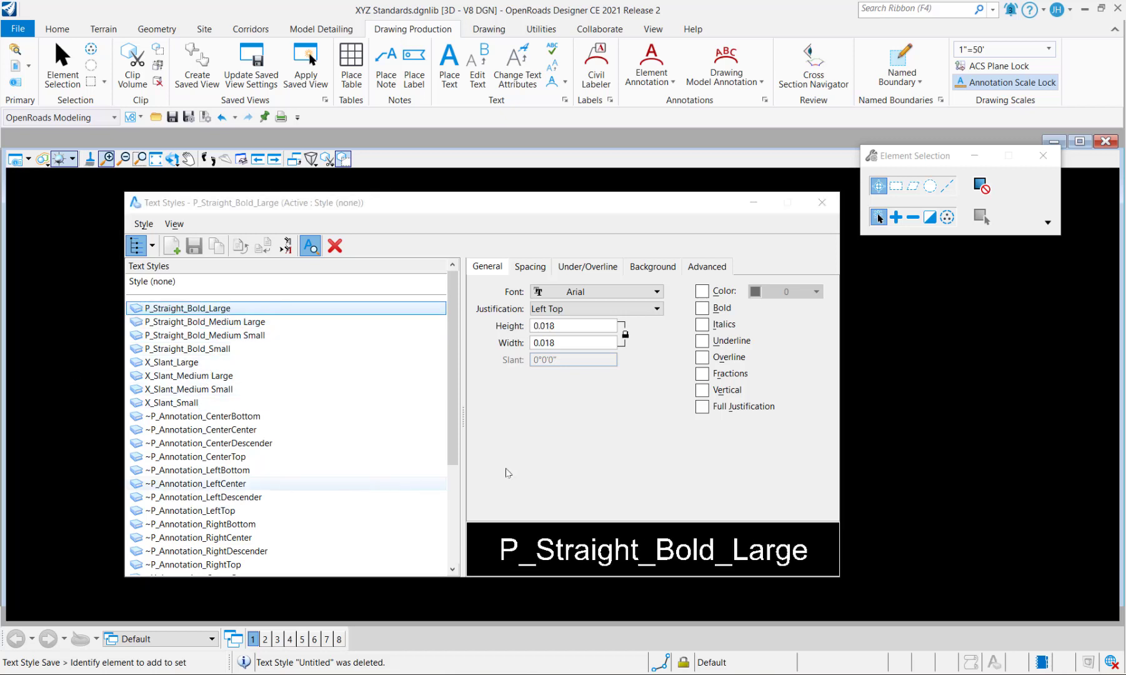
Check the font and text sizes of the other P_Straight_Bold and X_Slant text styles.
click(201, 321)
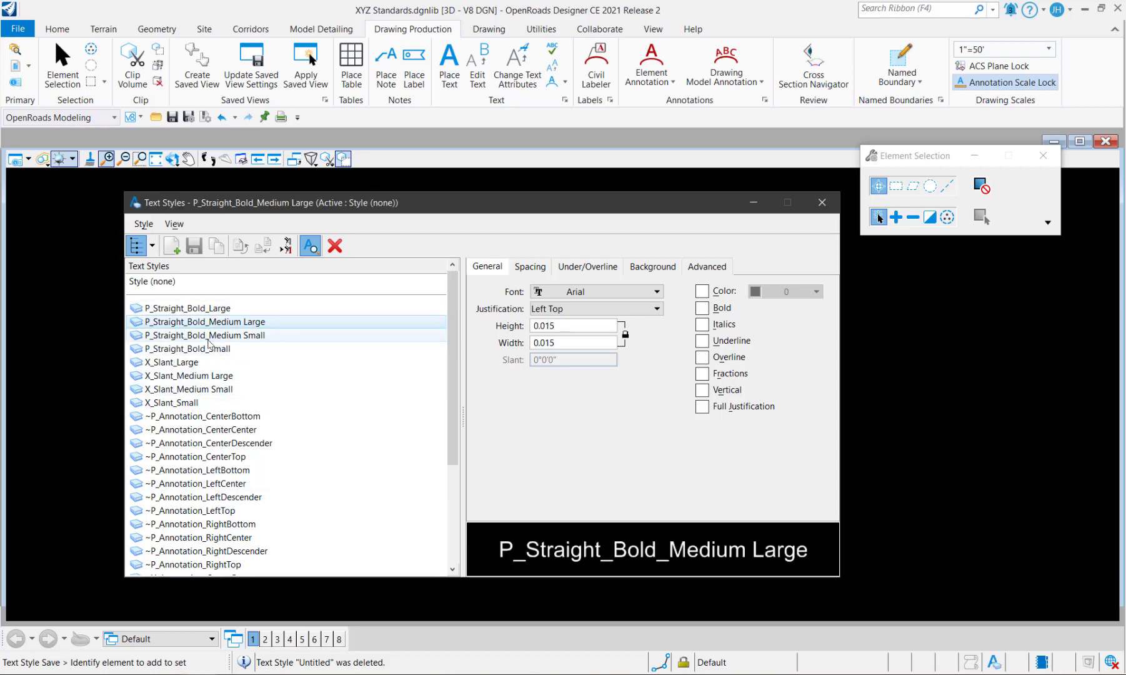
click(210, 336)
click(212, 351)
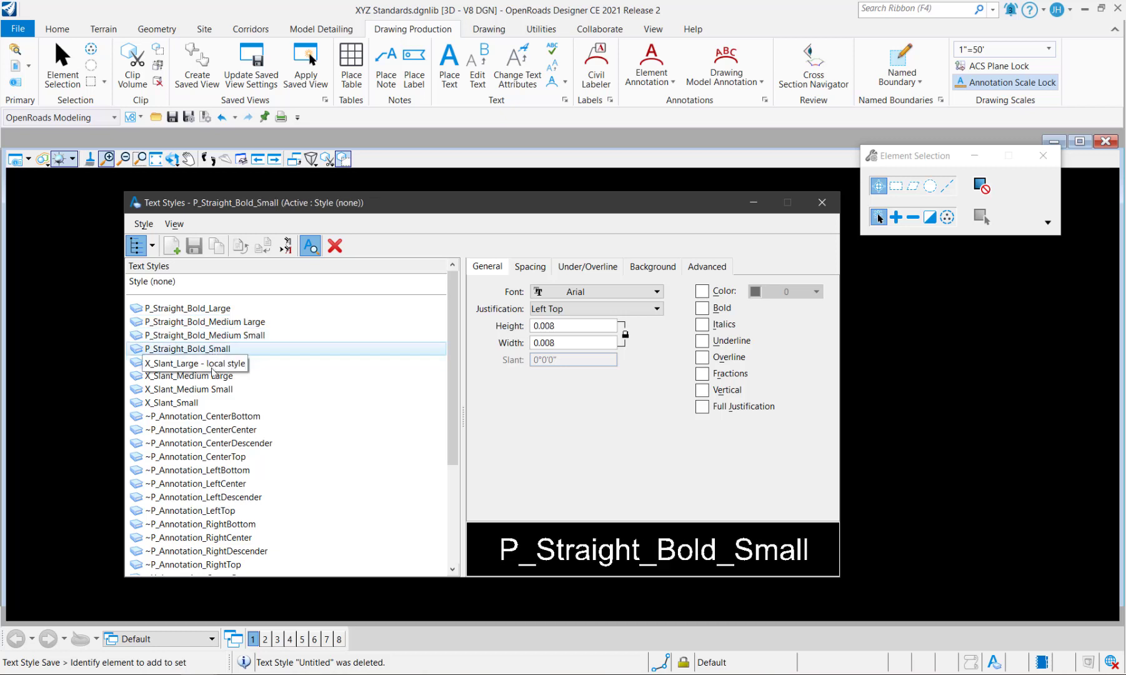
click(210, 364)
click(196, 377)
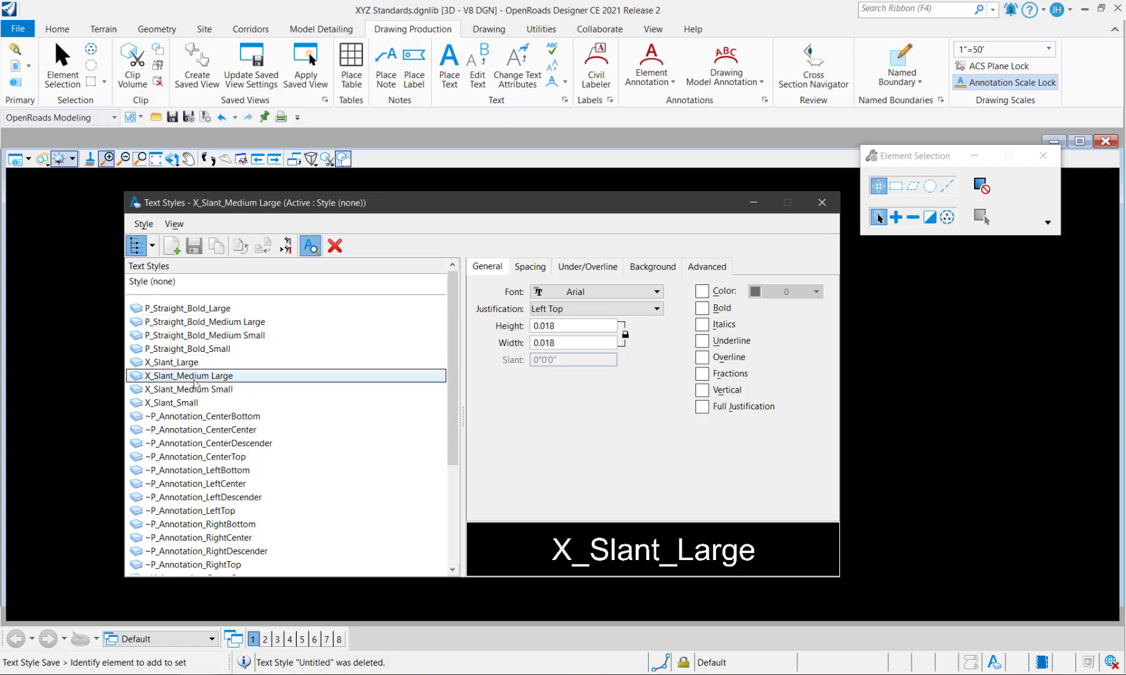
click(200, 391)
click(201, 402)
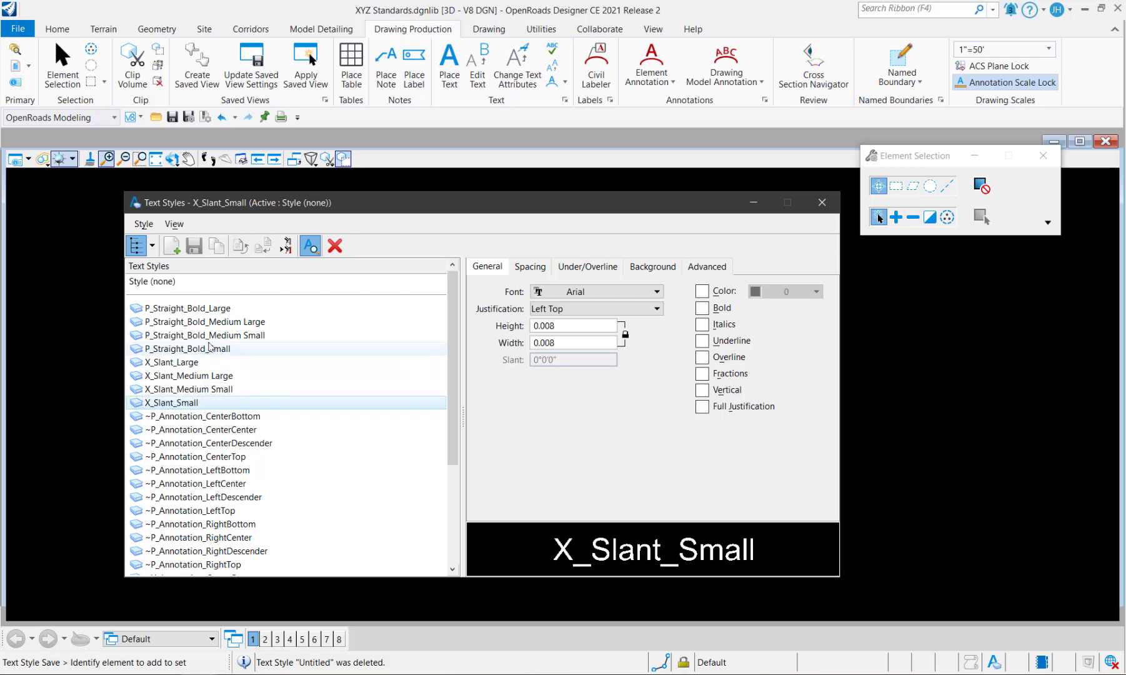
click(181, 310)
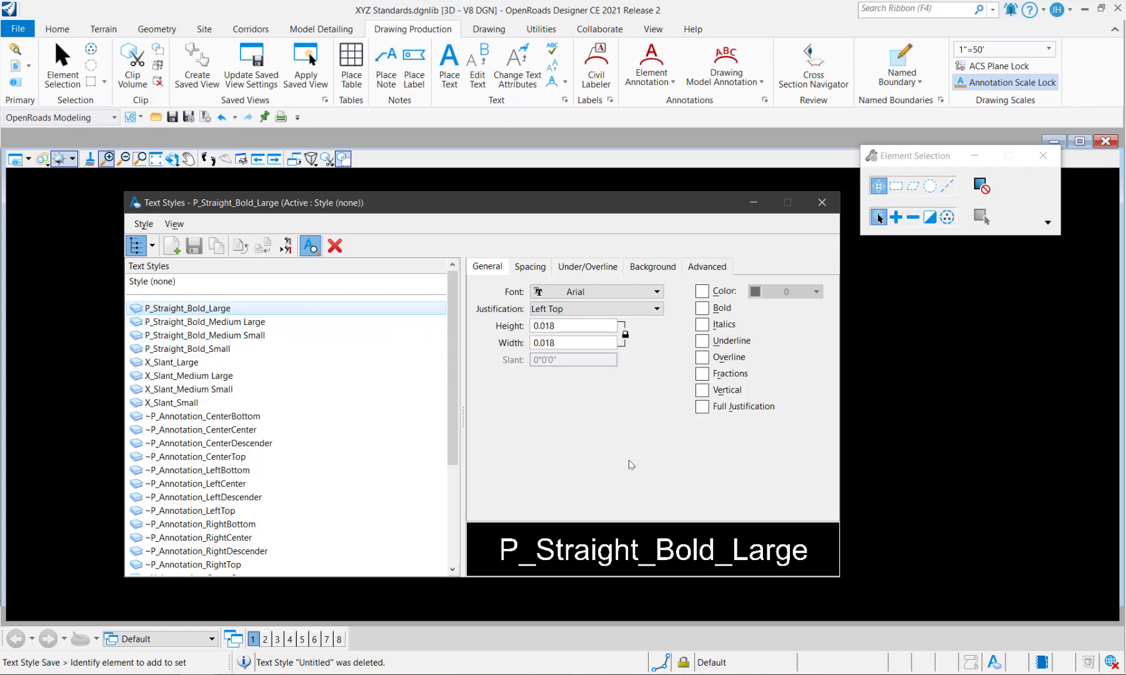
Turn on italics for the X_Slant_Large text style and set its slant to 30 degrees.
click(173, 363)
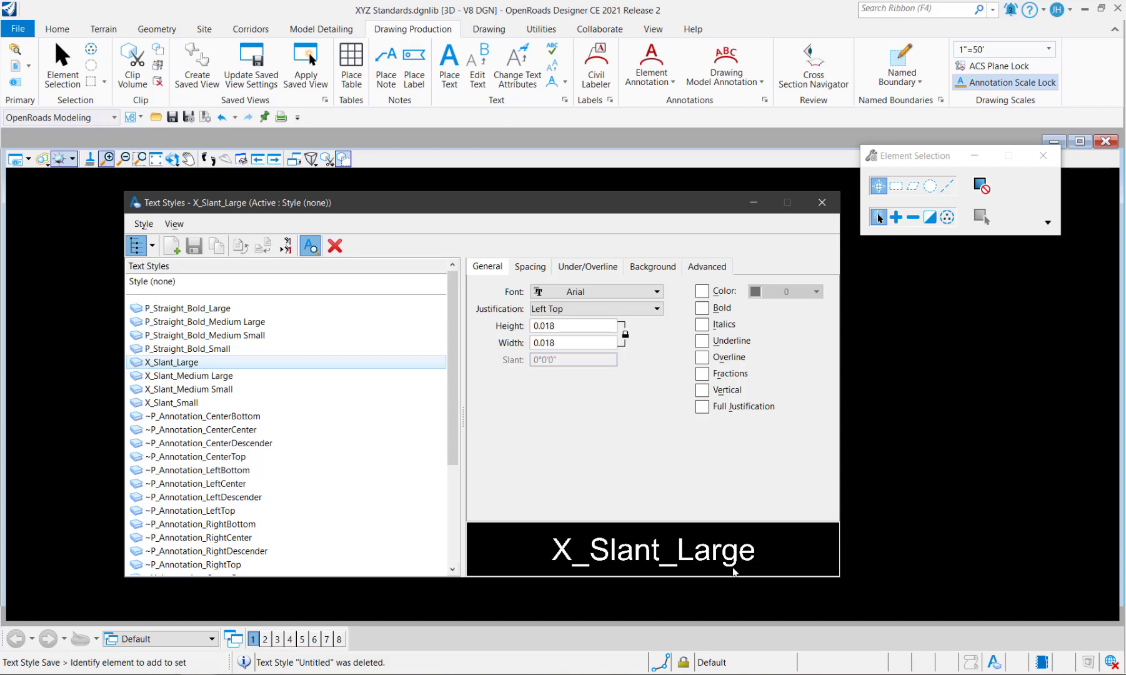
click(703, 325)
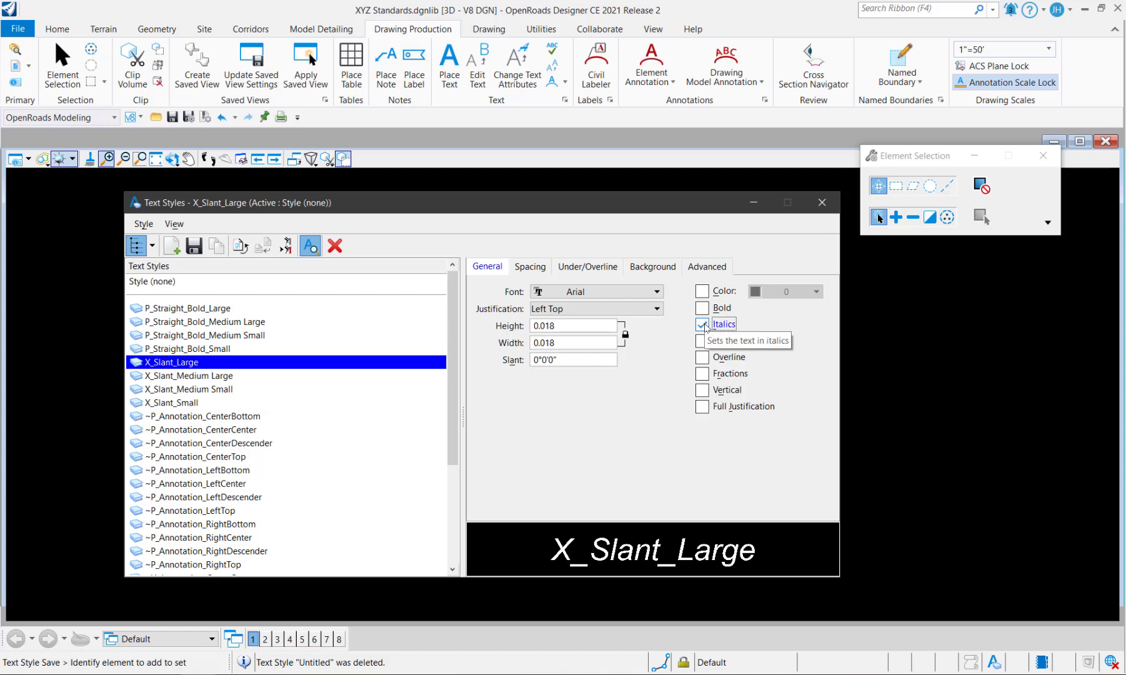
click(580, 360)
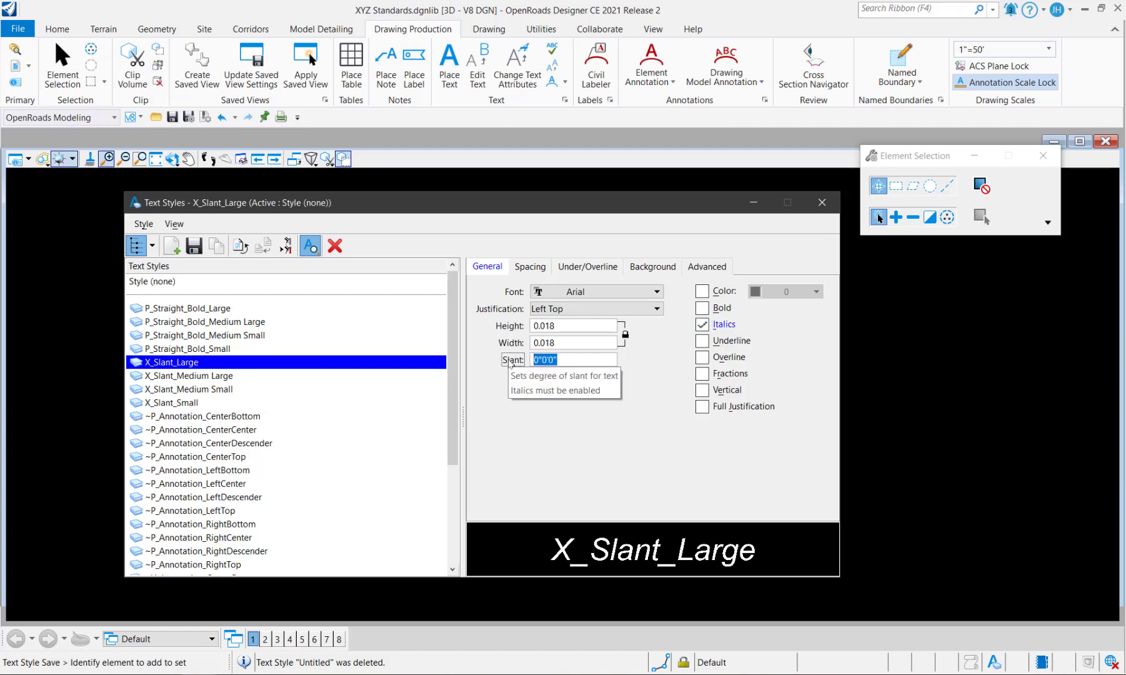
text(30)
key(Tab)
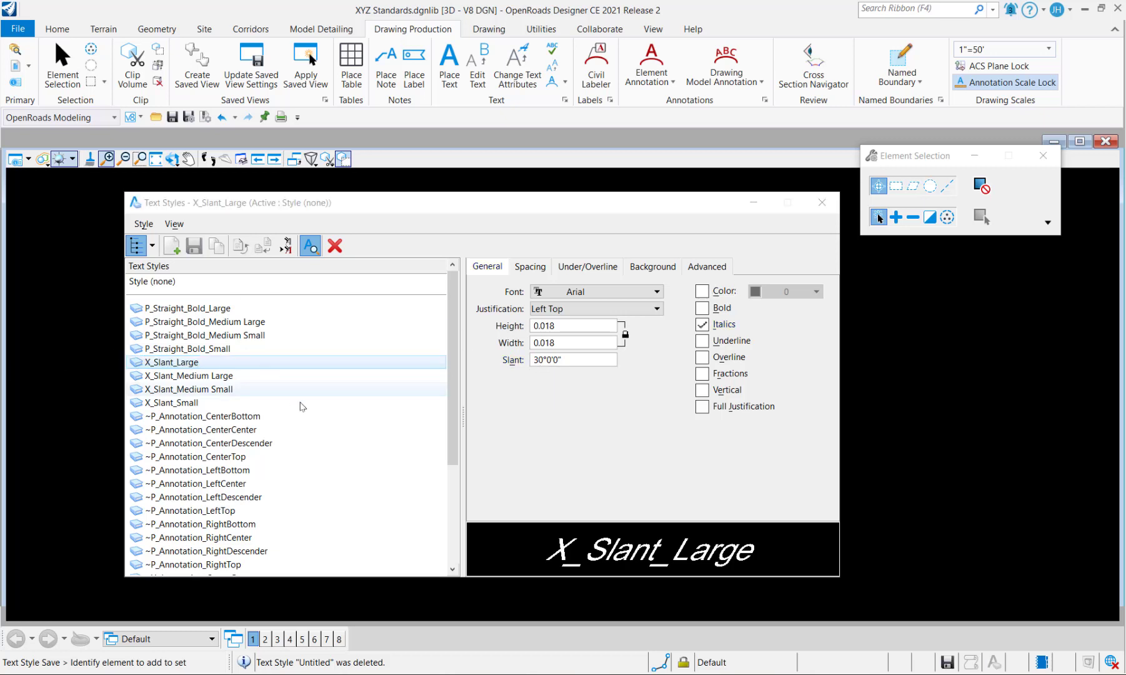
Check the italics and slant settings of the Medium Large, Medium Small and Small X_Slant styles.
click(253, 376)
click(233, 390)
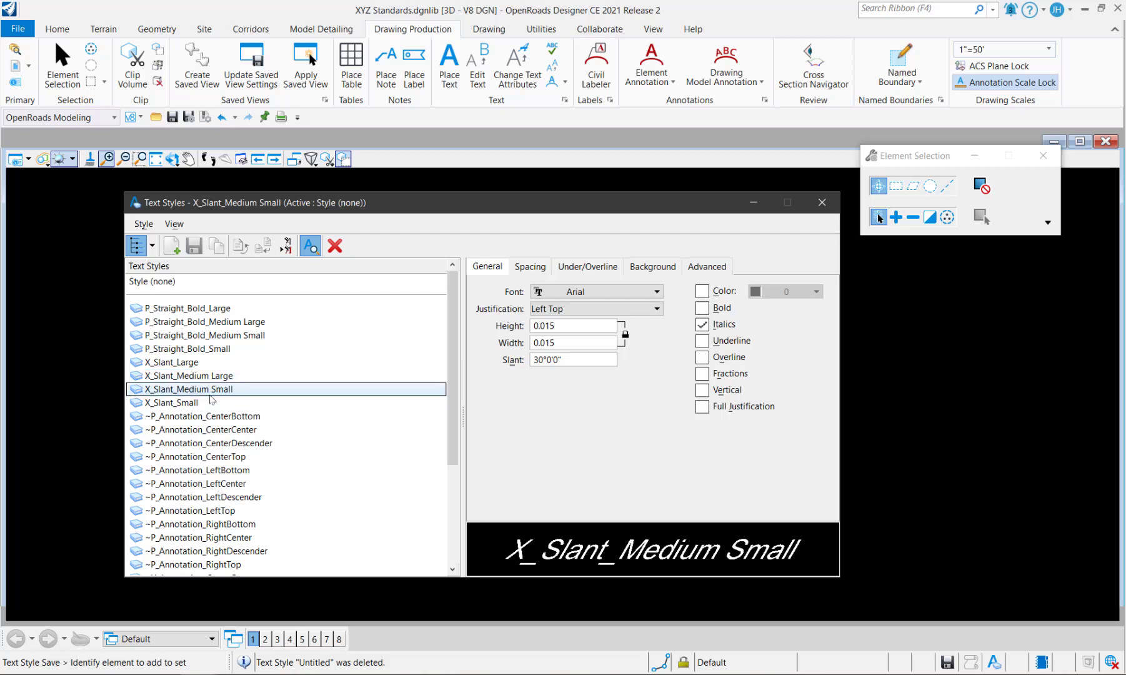
click(182, 404)
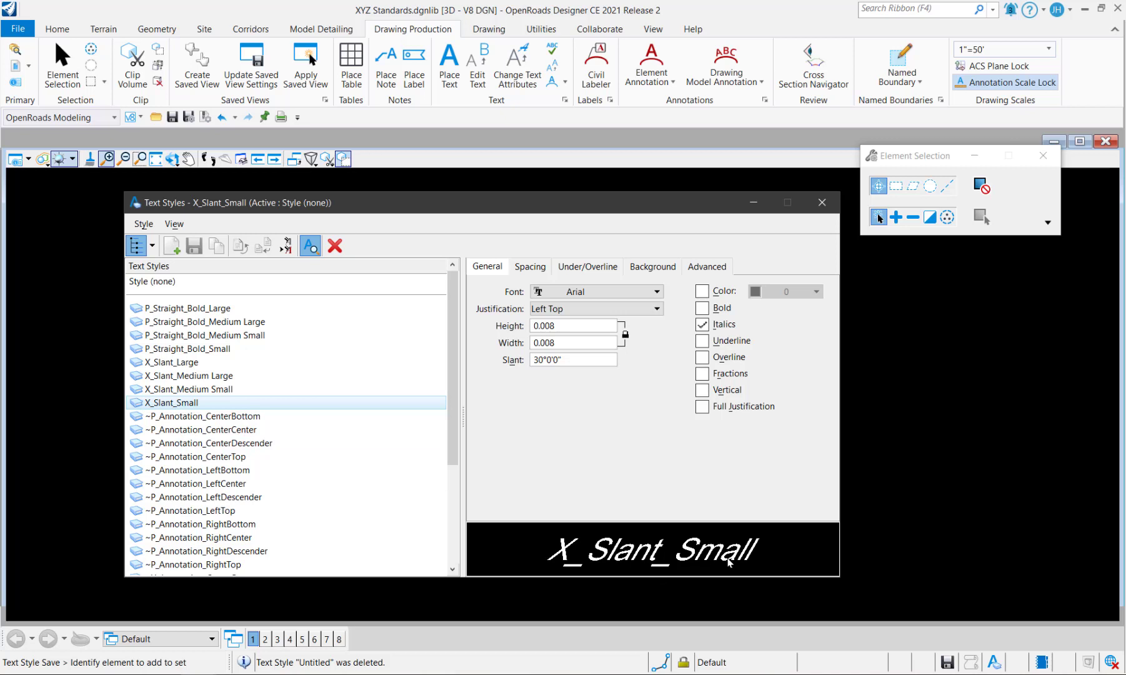
Turn on bold for the P_Straight_Bold_Large text style and save it.
click(191, 311)
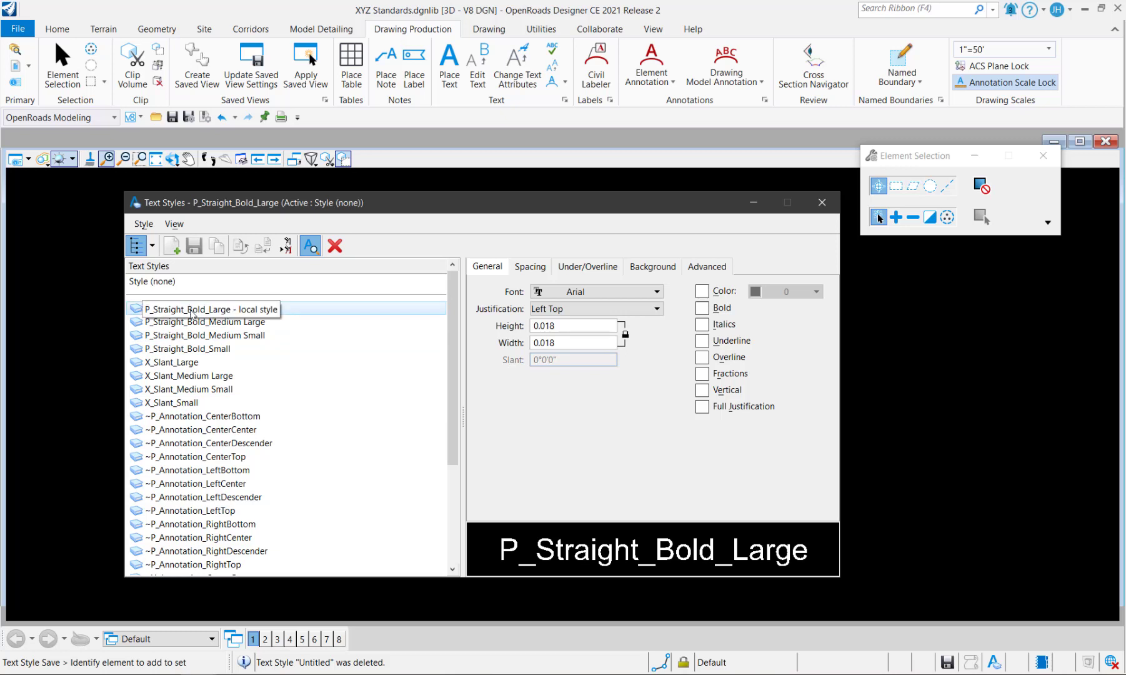
click(703, 308)
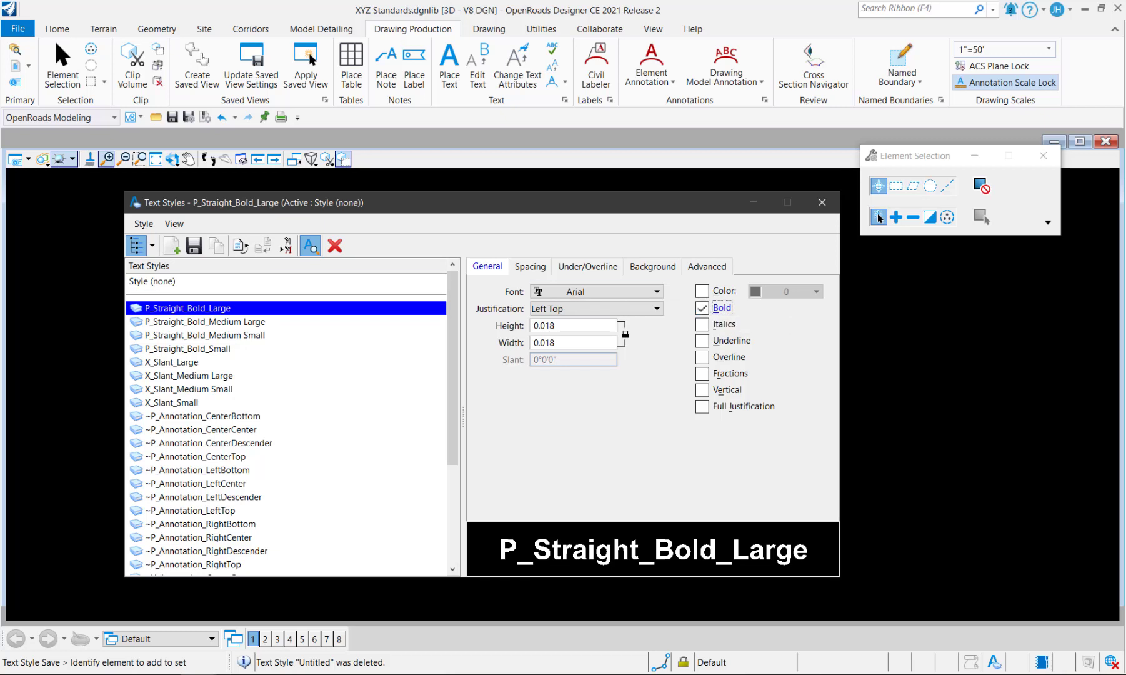
click(194, 245)
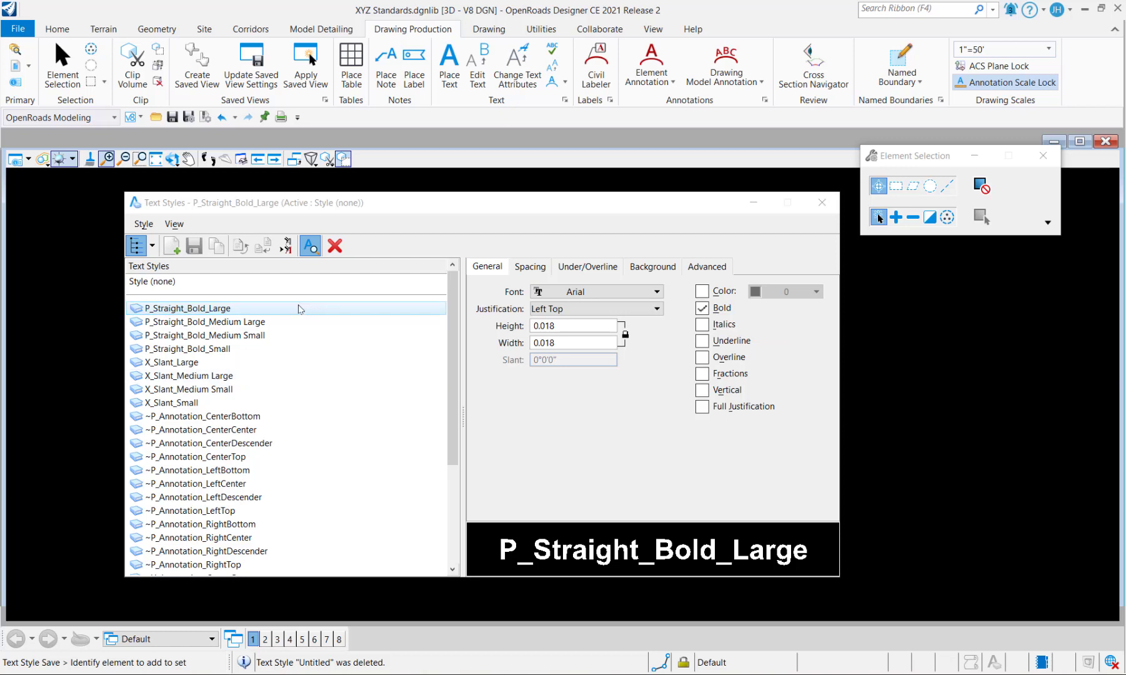
Review the spacing, underline/overline and background settings of P_Straight_Bold_Large.
click(530, 267)
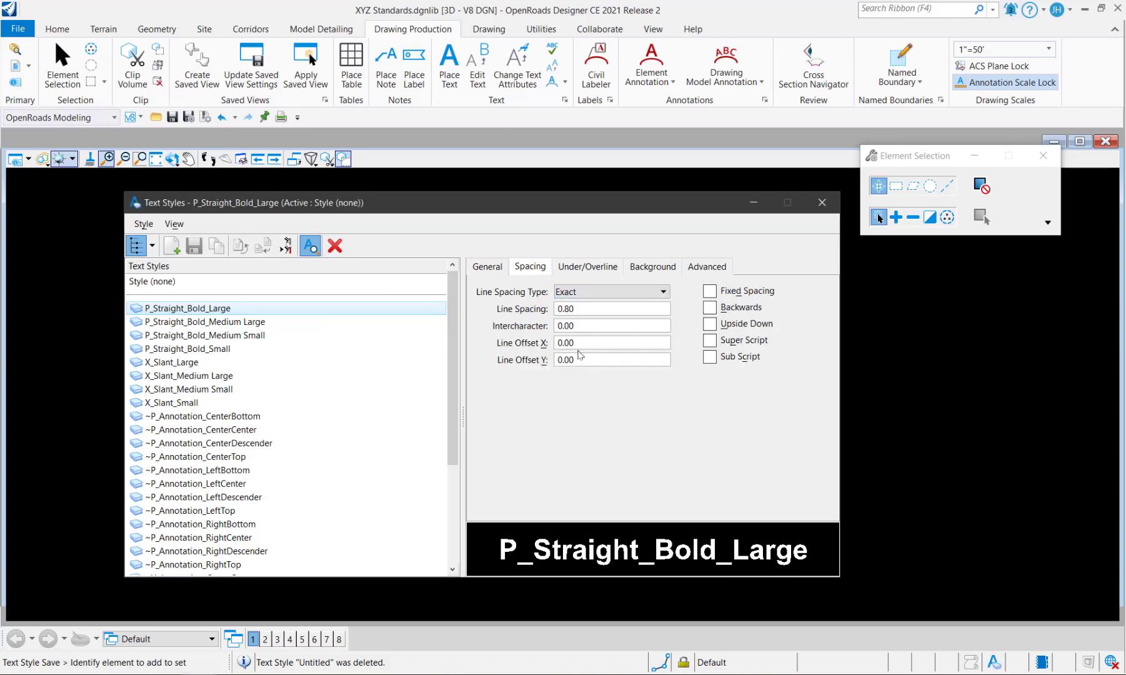
click(590, 267)
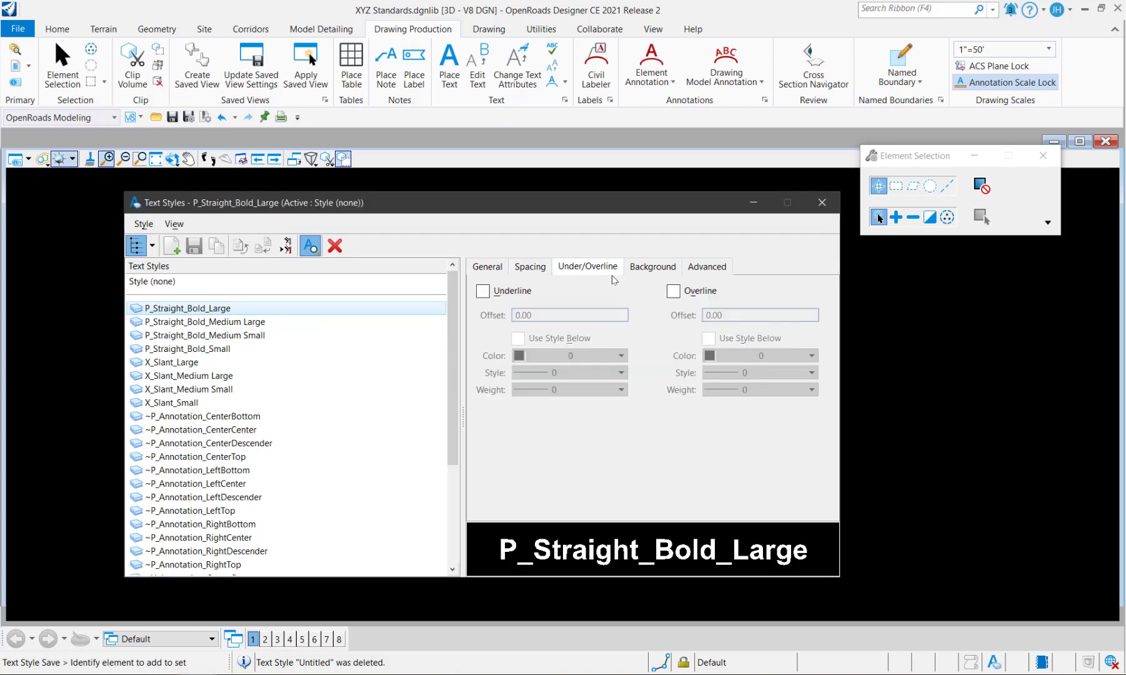
click(643, 272)
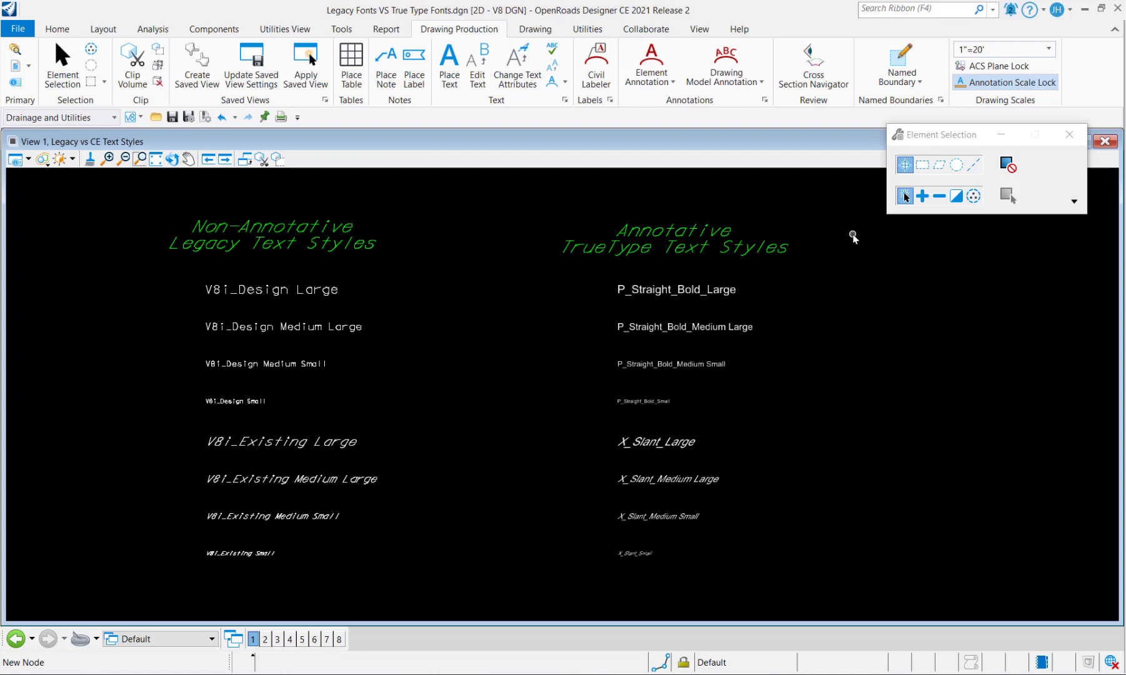
Set the drawing's annotation scale to 1"=40' to compare the legacy and annotative text.
click(1050, 48)
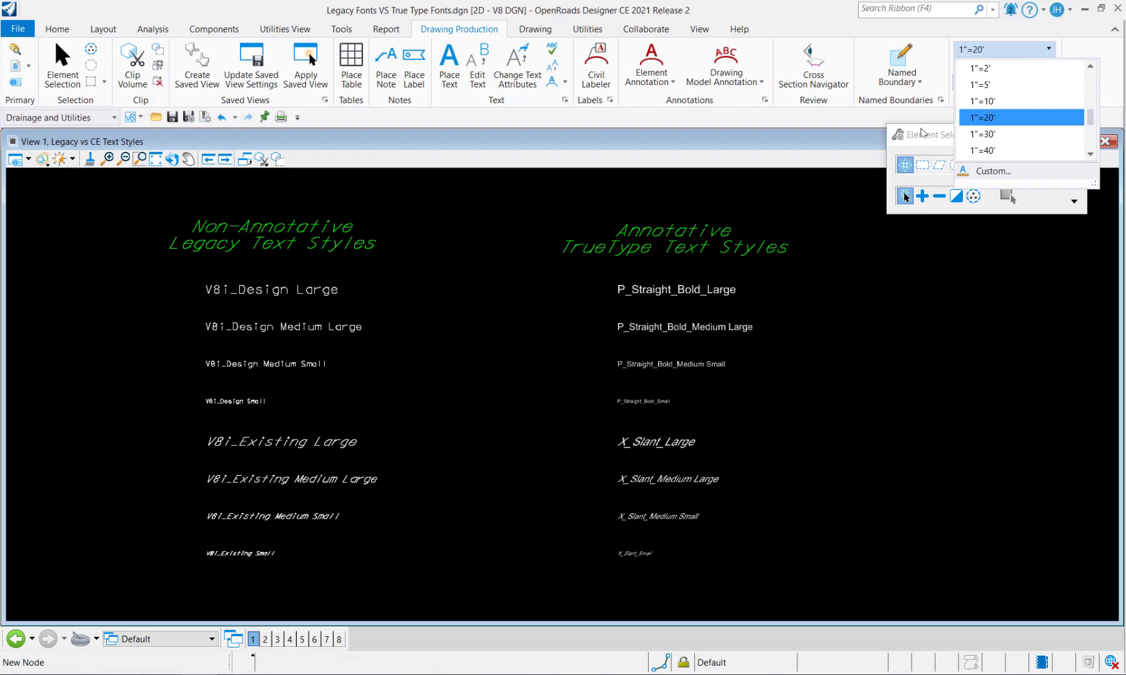
scroll(1008, 110, down, 1)
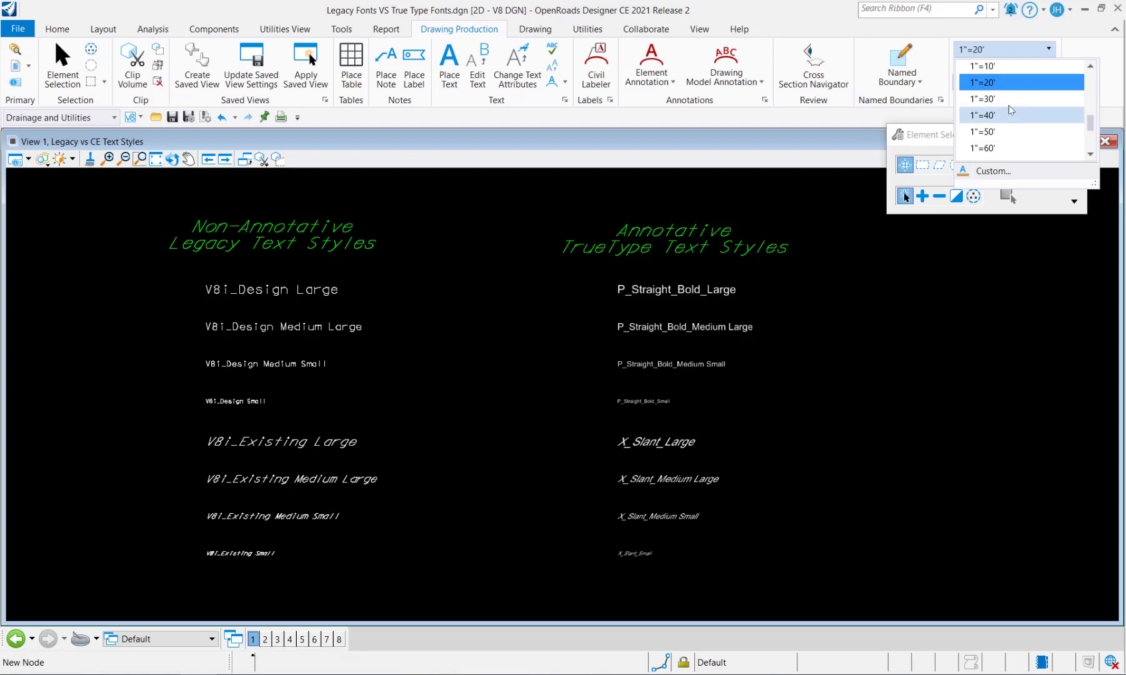
click(1009, 114)
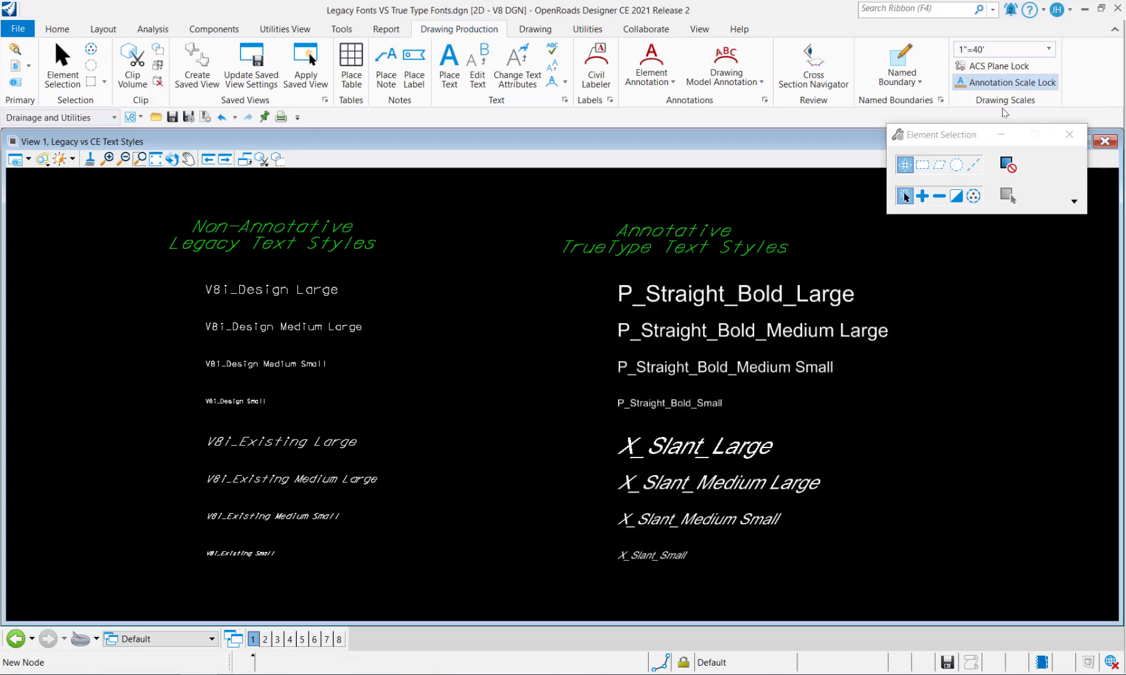
Enlarge the annotative text by setting the annotation scale to 1"=100'.
click(1014, 54)
scroll(1007, 128, down, 1)
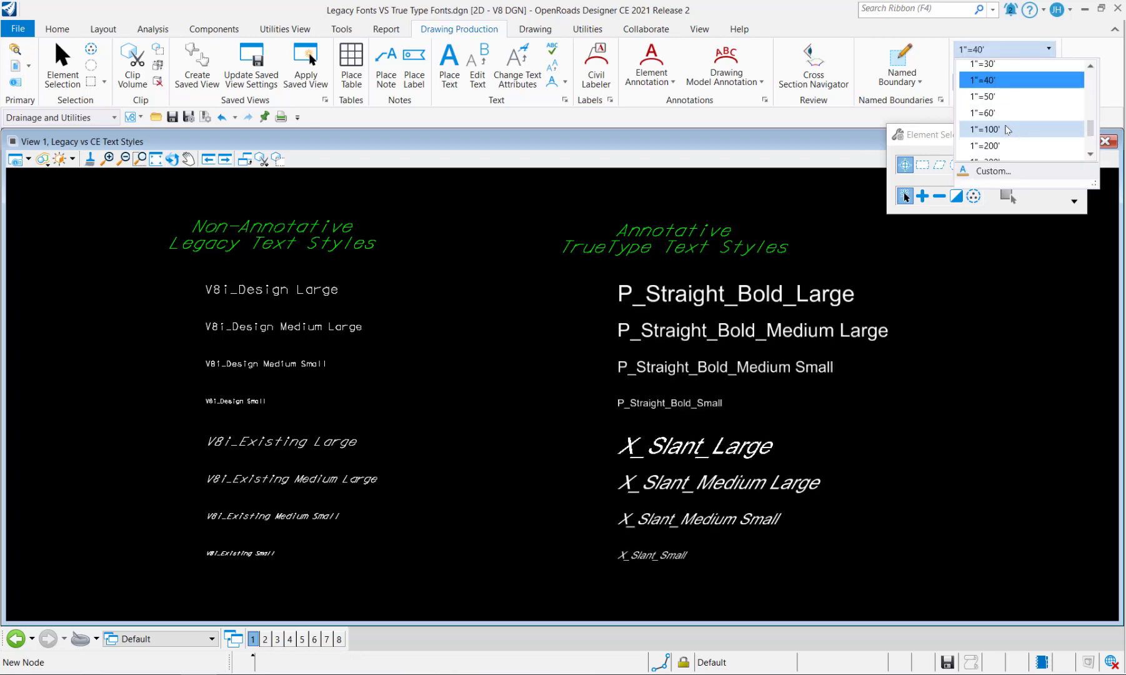
click(1008, 130)
Reduce the annotative text by setting the annotation scale to 1"=30'.
click(988, 49)
scroll(982, 107, up, 1)
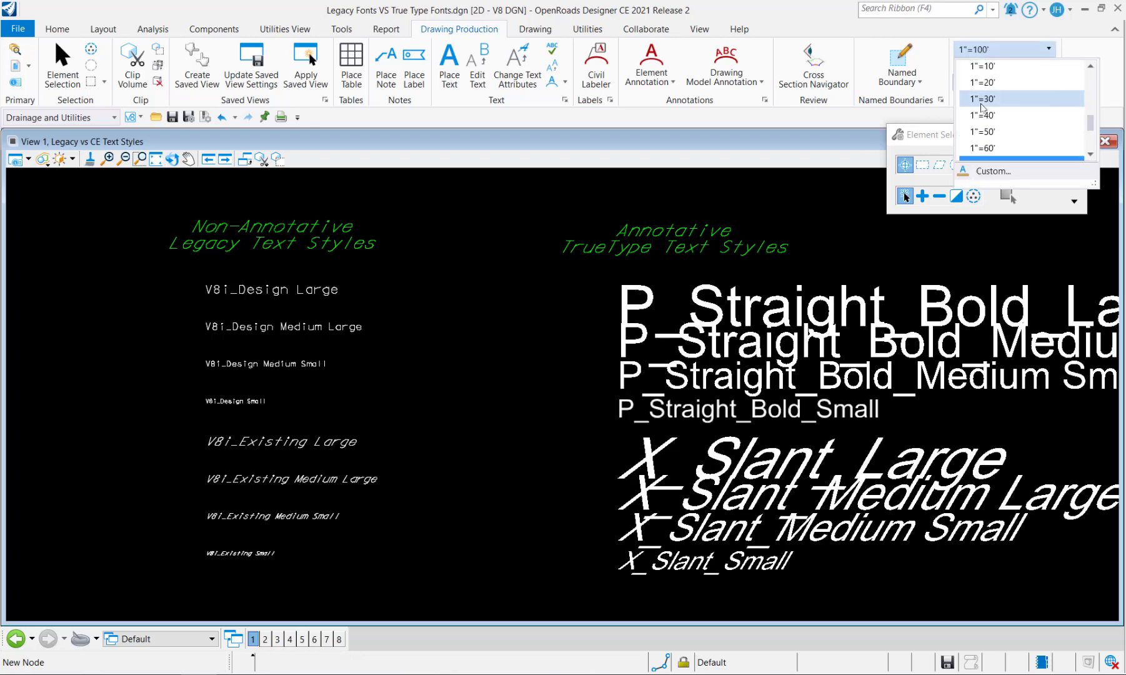
scroll(982, 110, up, 1)
click(994, 132)
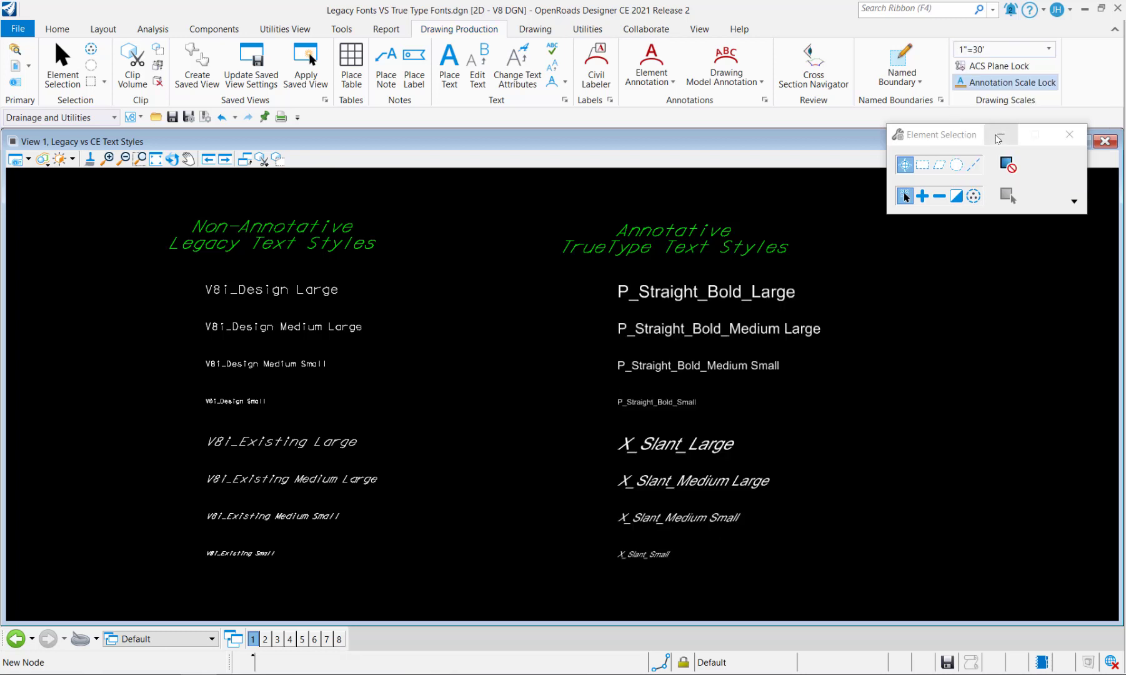
Set the drawing's annotation scale to 1"=10'.
click(984, 51)
click(982, 58)
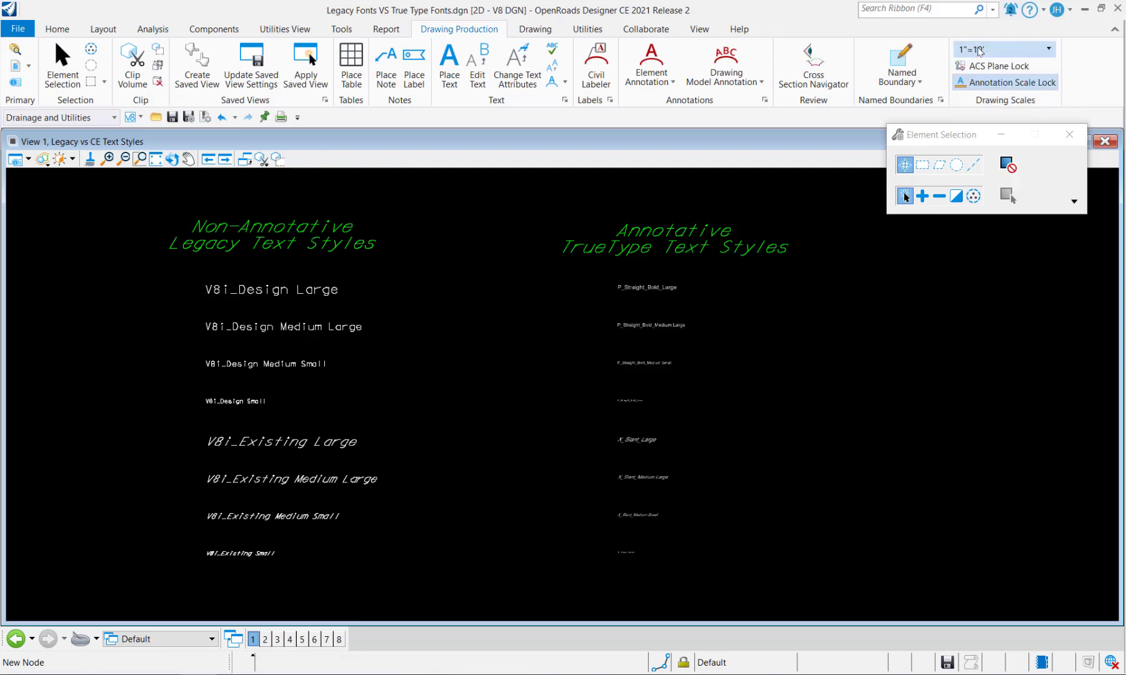